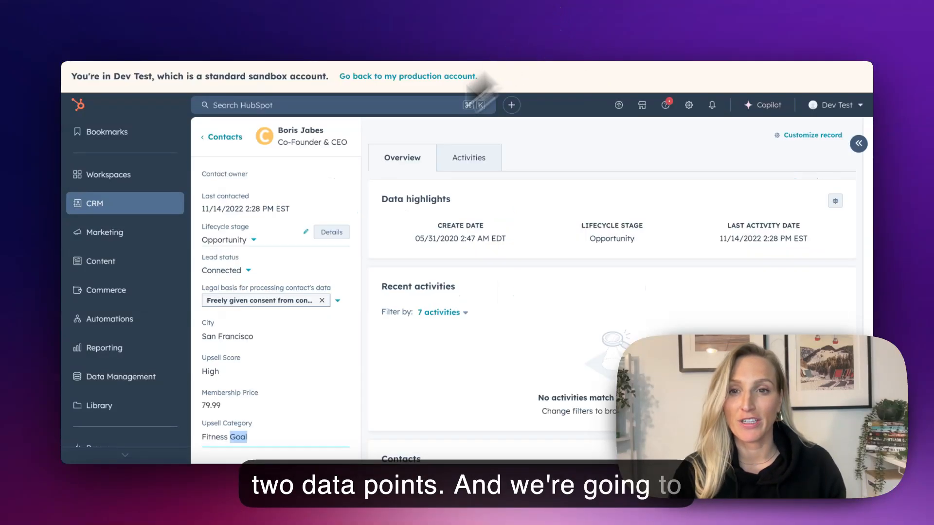
- Examine the Upsell Score and Upsell Category properties on the HubSpot contact record
scroll(285, 277, "down", 4)
double_click(204, 256)
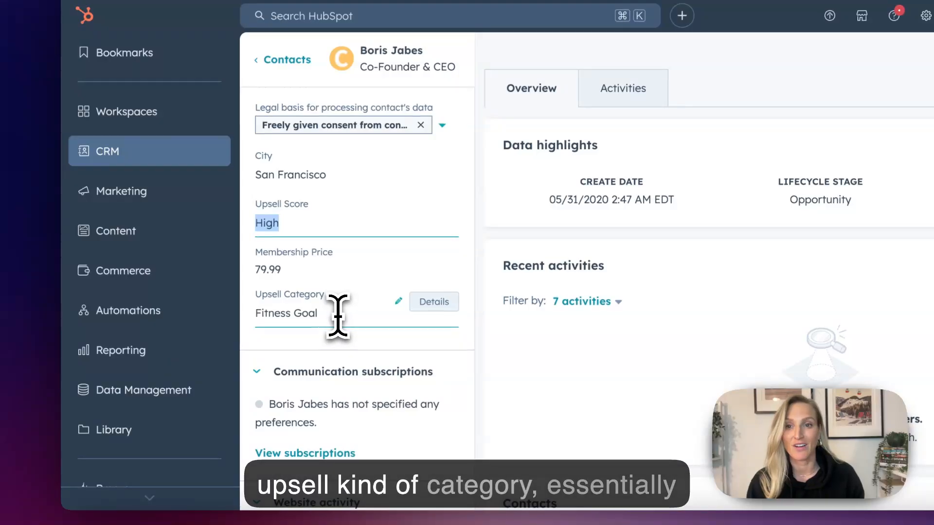
left_click(334, 315)
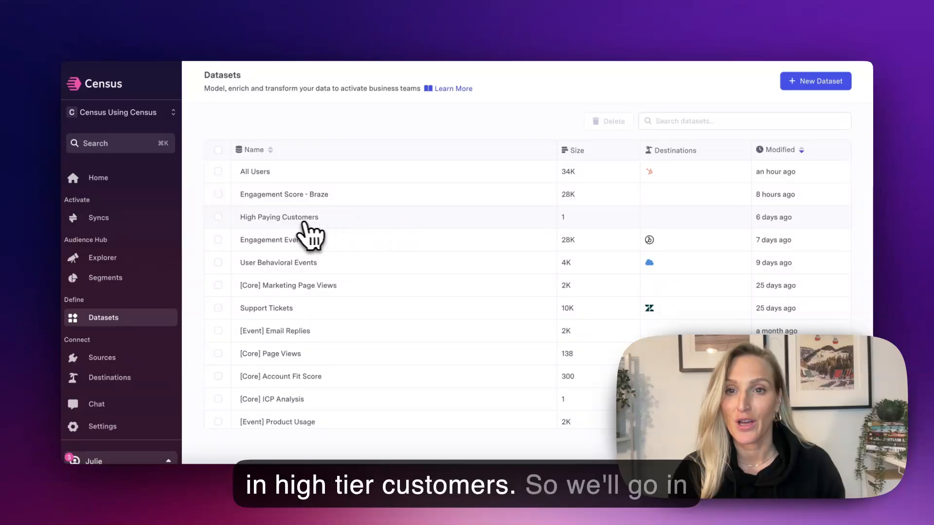
- Switch to Census and review the SQL query behind the High Paying Customers dataset, including its sign-up date filter and grouped user traits
left_click(297, 228)
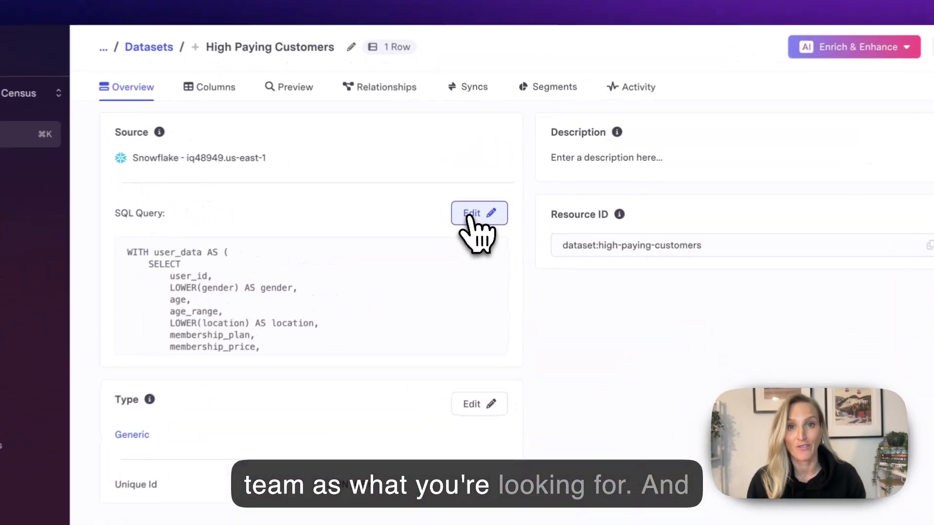
left_click(471, 216)
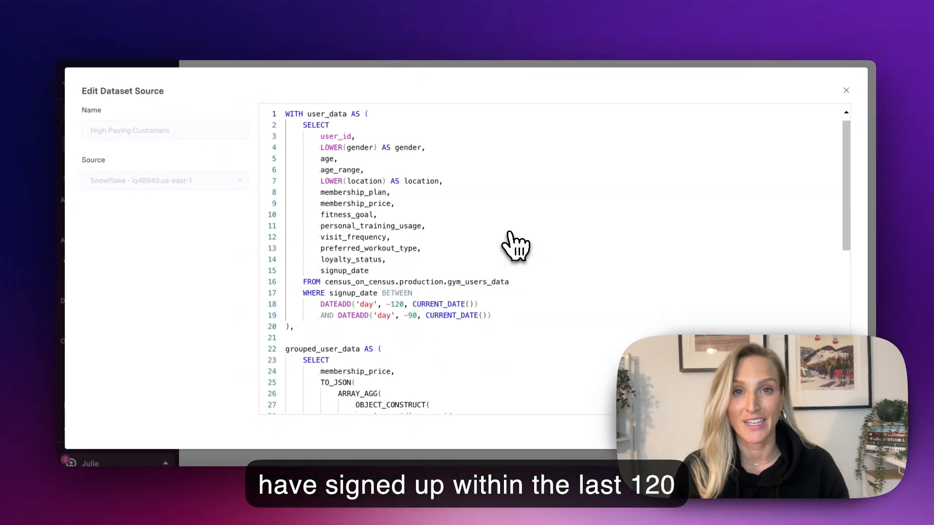
scroll(516, 246, "down", 5)
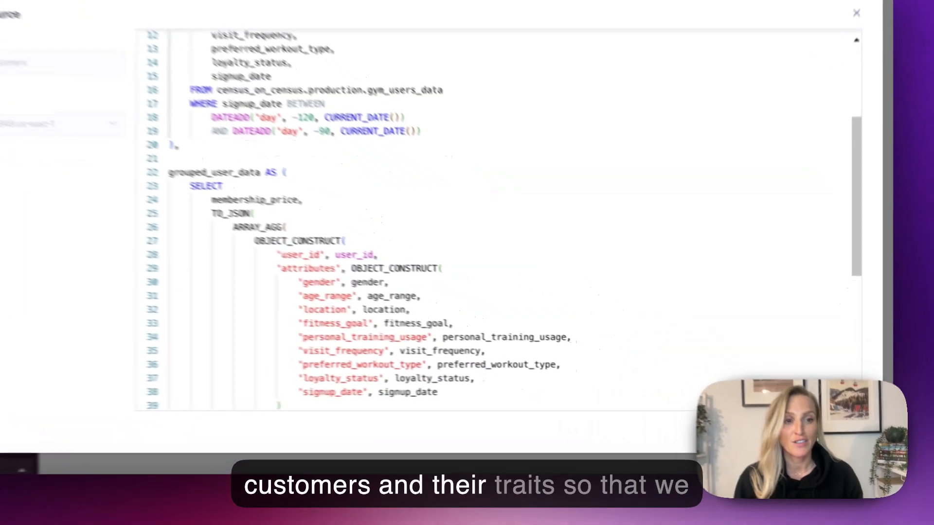
left_click(784, 430)
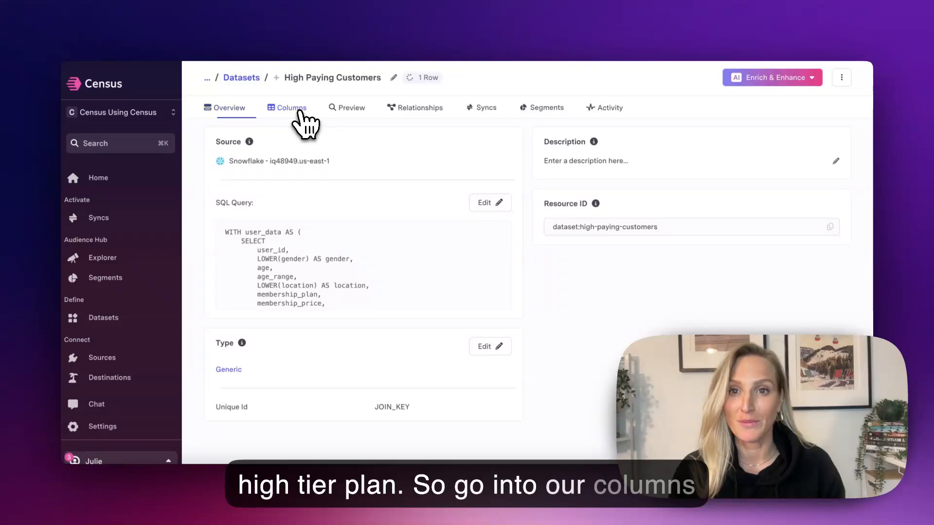
- Open the Upsell Score Analysis GPT column of High Paying Customers for editing and read through its entire prompt
left_click(305, 115)
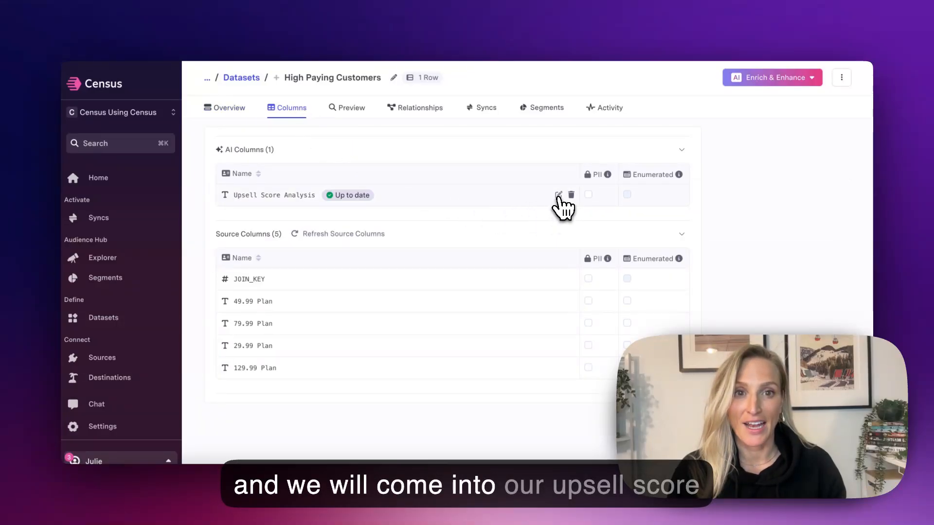
left_click(557, 195)
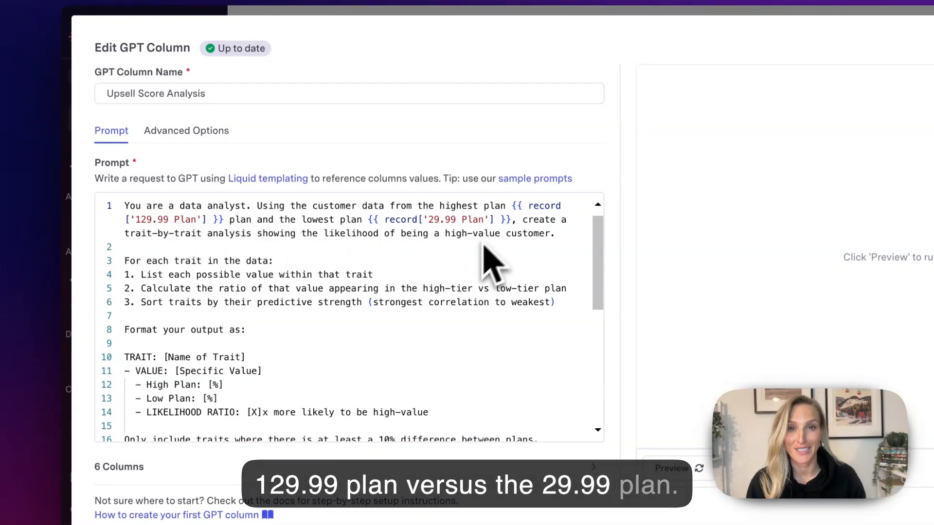
scroll(446, 292, "down", 4)
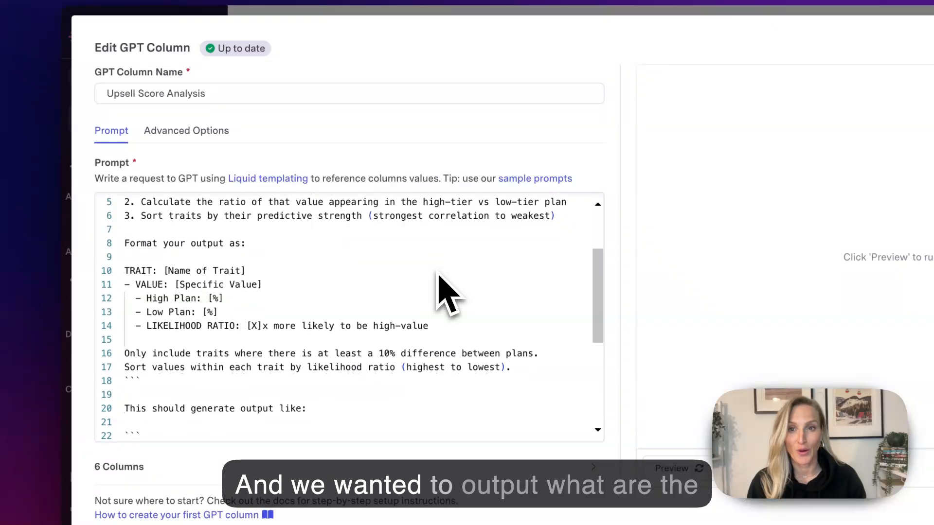
scroll(439, 275, "down", 1)
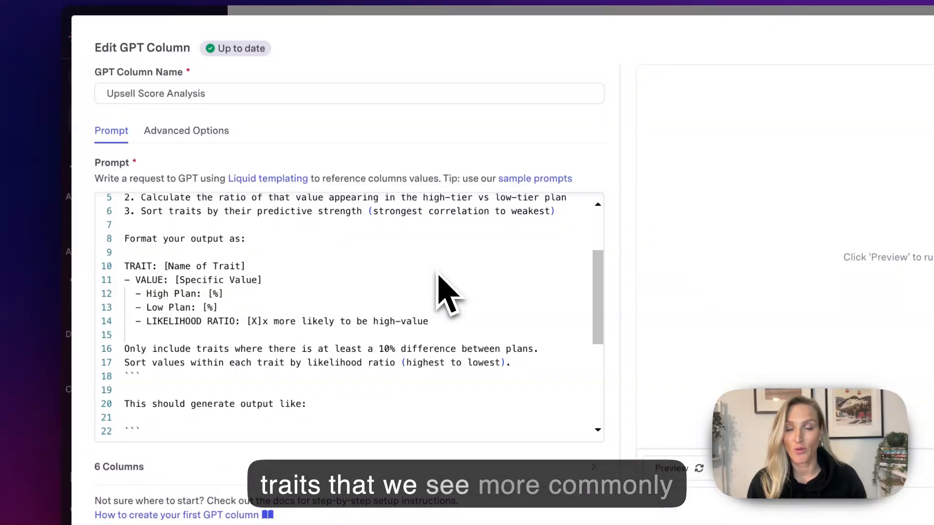
scroll(370, 262, "down", 3)
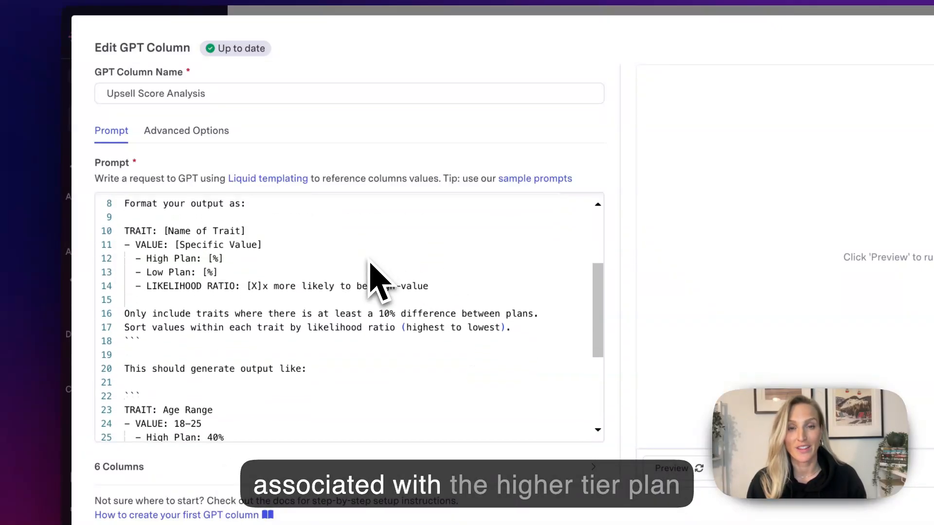
scroll(372, 270, "down", 5)
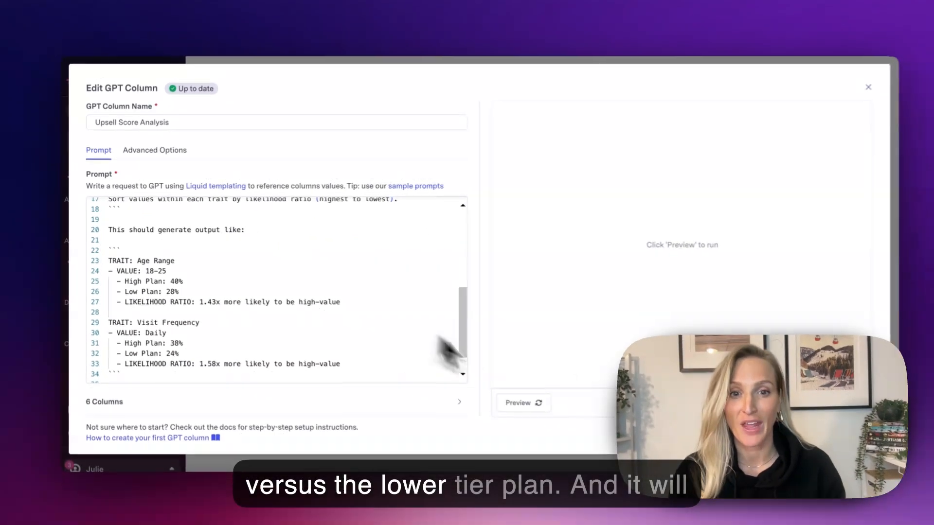
- Preview the Upsell Score Analysis column, copy the full analysis generated for its record, and switch to ChatGPT before closing the column editor
left_click(519, 404)
scroll(253, 299, "down", 1)
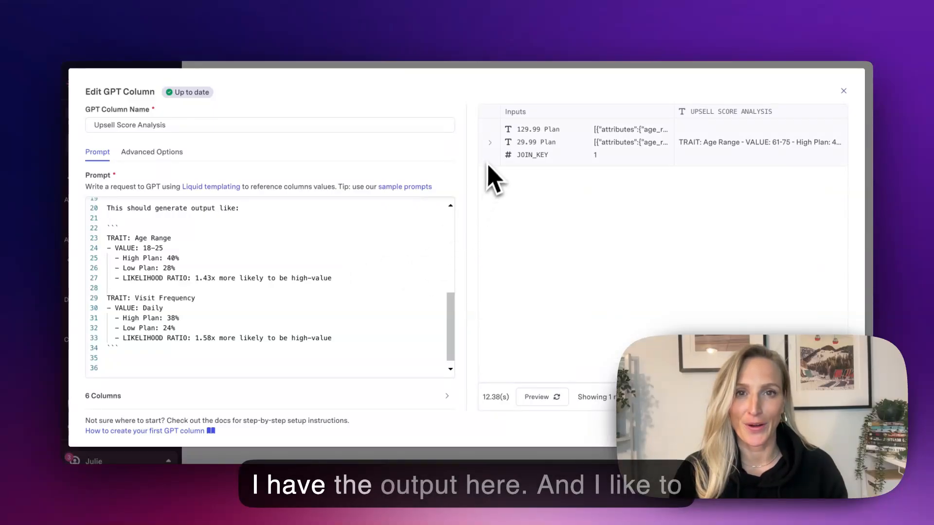
left_click(491, 146)
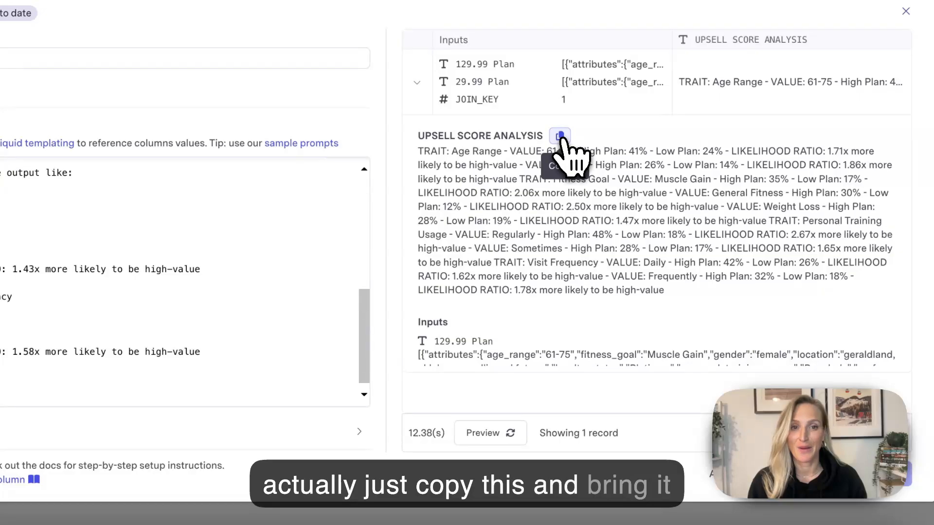
left_click(560, 136)
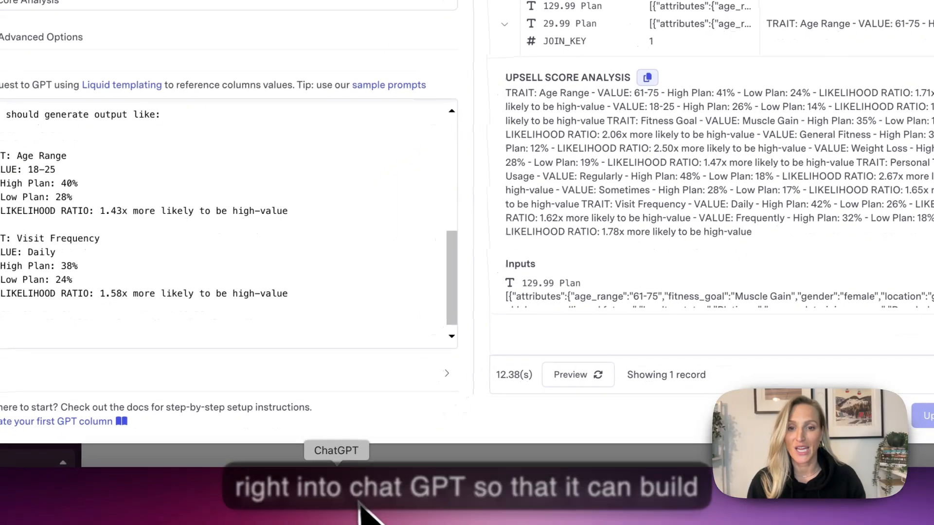
left_click(354, 506)
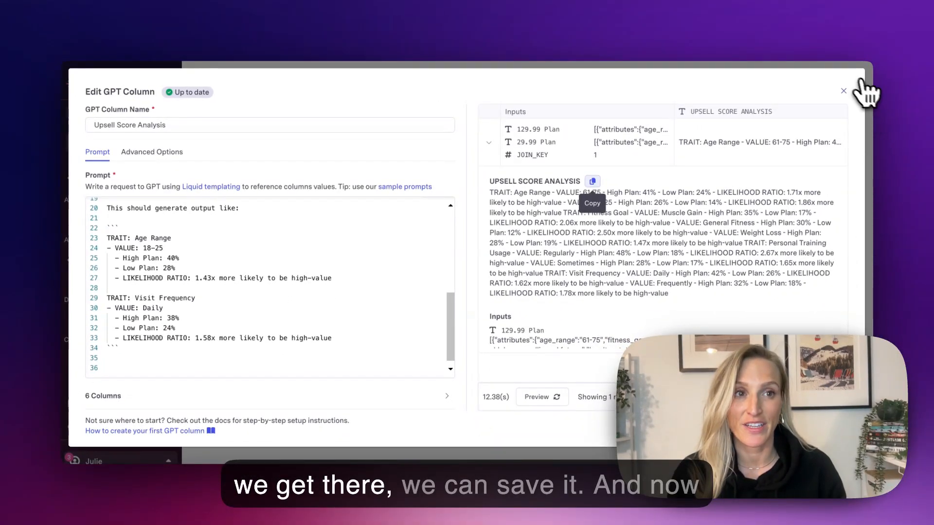
left_click(844, 92)
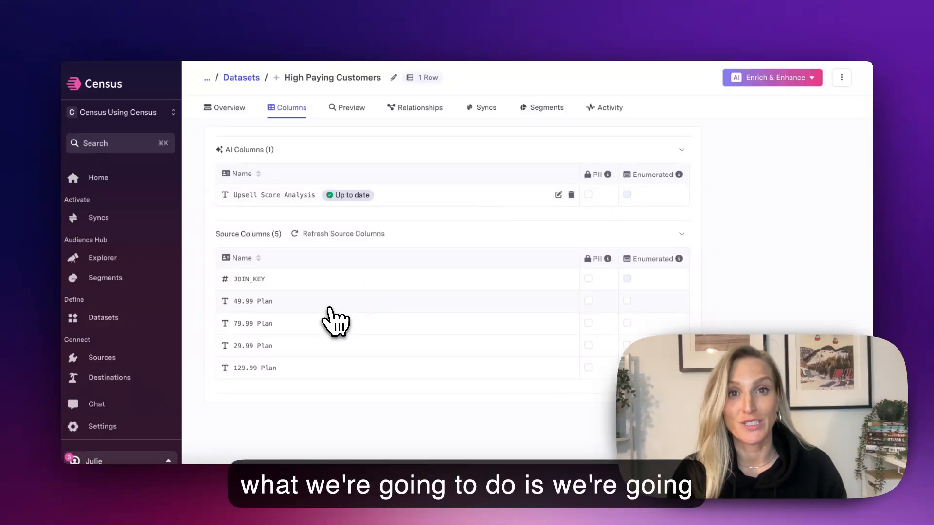
- Examine the All Users dataset's SQL source, highlighting the GPT column table it reads from, and check the previewed columns through UPSELL_SCORE_ANALYSIS
left_click(115, 319)
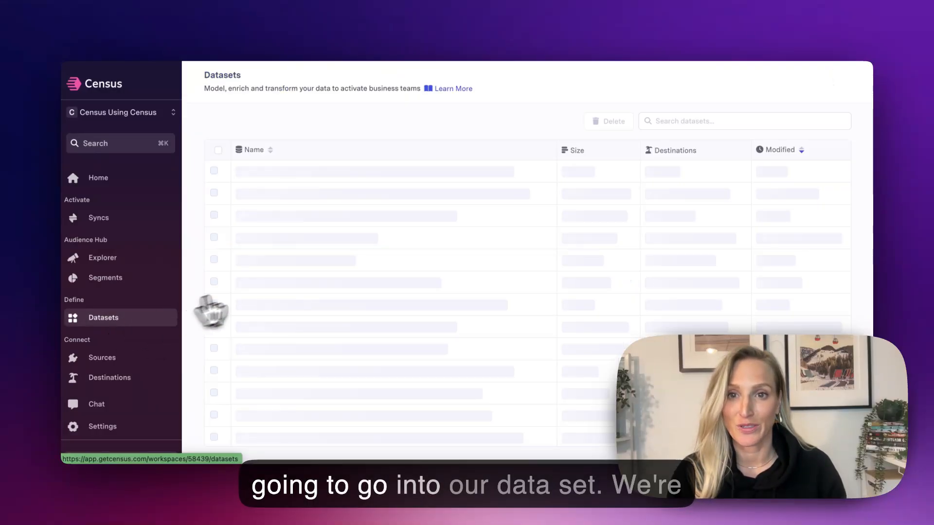
left_click(262, 175)
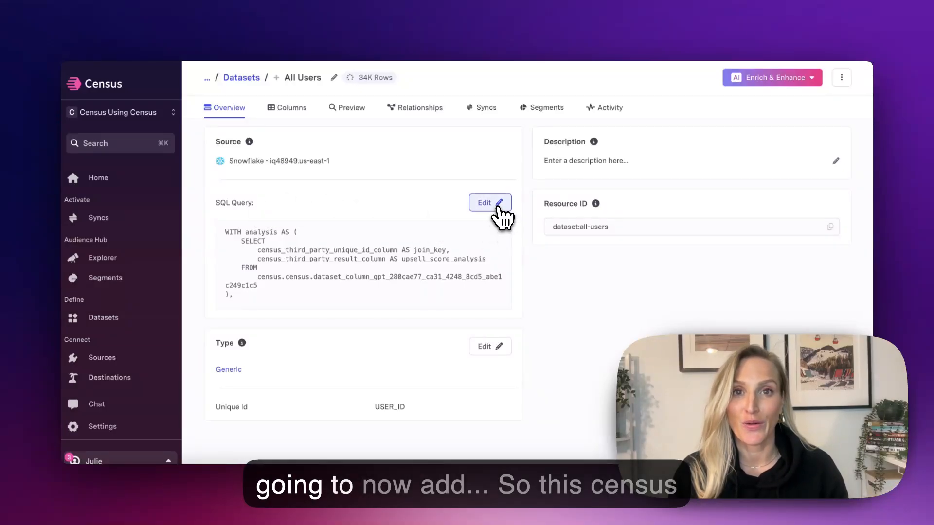
left_click(497, 211)
left_click_drag(640, 175, 321, 174)
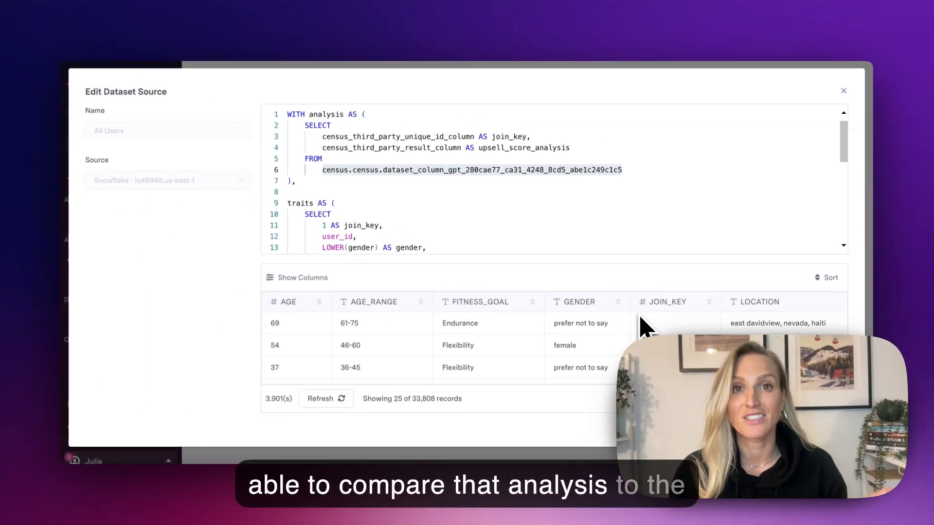
scroll(650, 323, "right", 10)
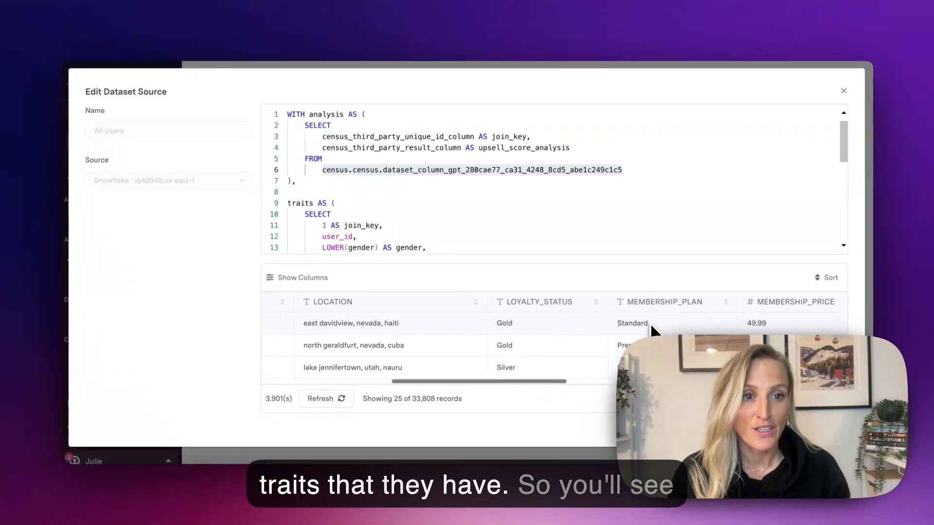
scroll(650, 323, "right", 10)
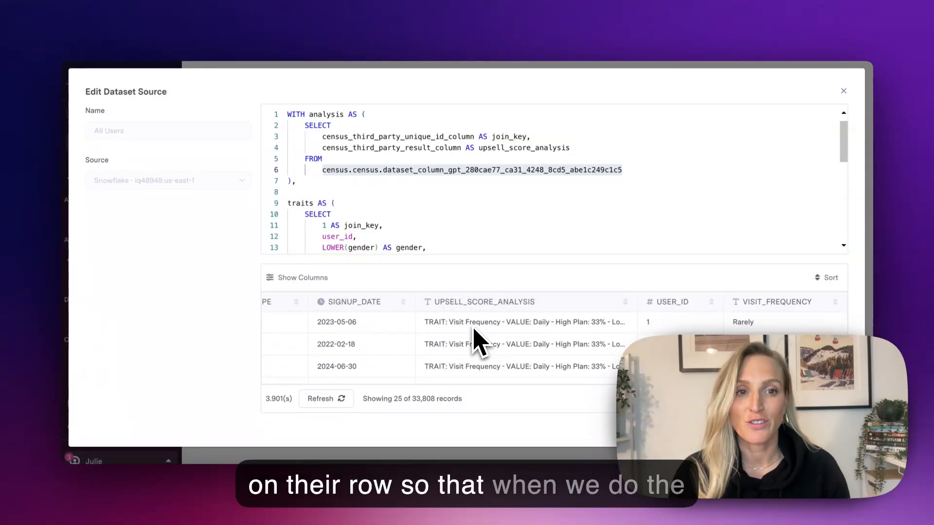
scroll(518, 325, "up", 1)
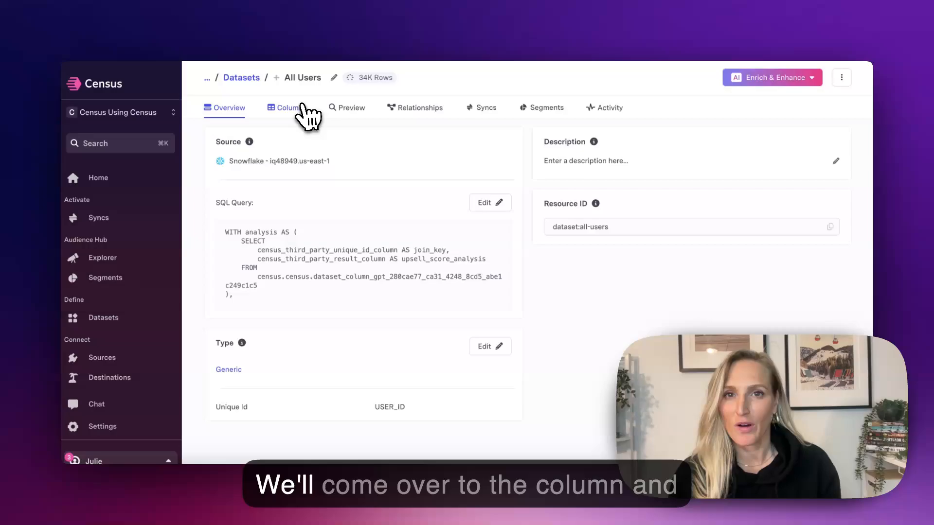
- Open the Upsell Score GPT column of All Users and review its prompt from the benchmark instruction to the output format lines
left_click(292, 107)
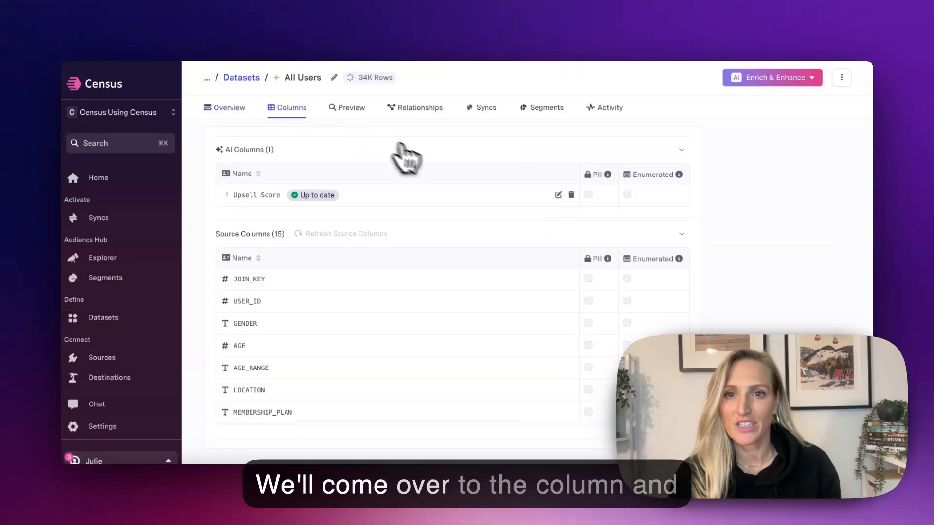
left_click(558, 195)
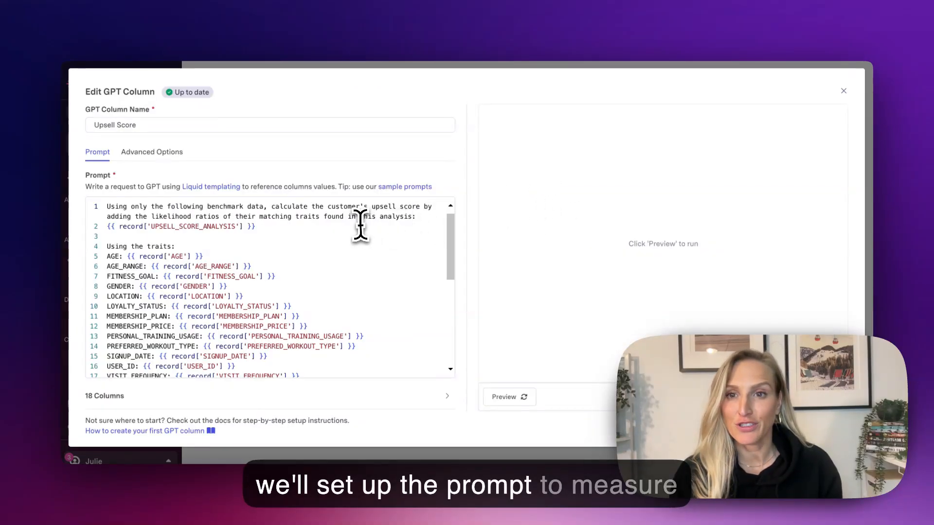
scroll(302, 227, "down", 1)
left_click_drag(279, 227, 105, 202)
scroll(194, 223, "down", 1)
scroll(282, 248, "down", 1)
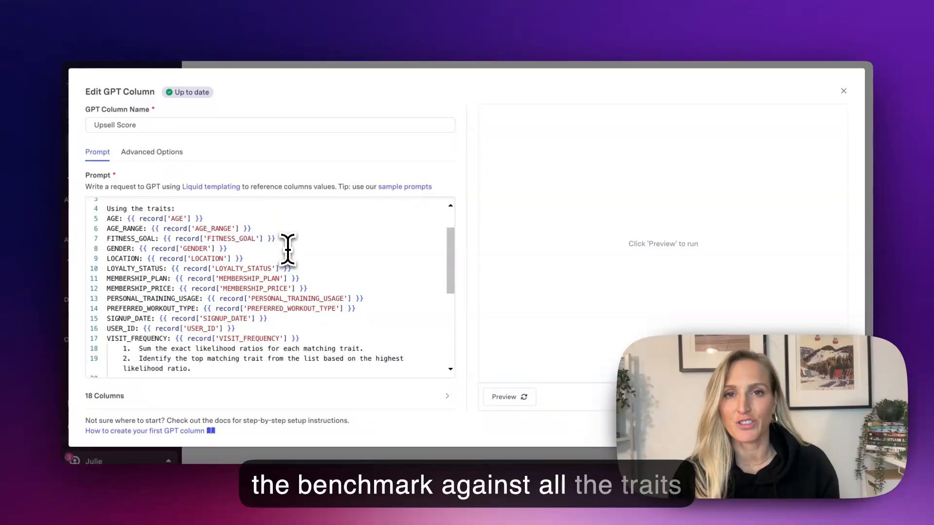
scroll(294, 250, "down", 6)
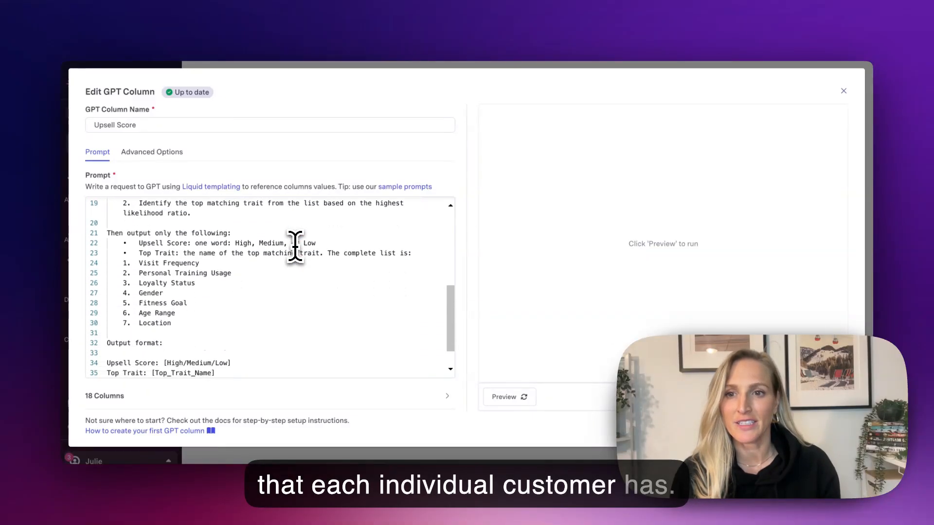
left_click_drag(221, 349, 104, 337)
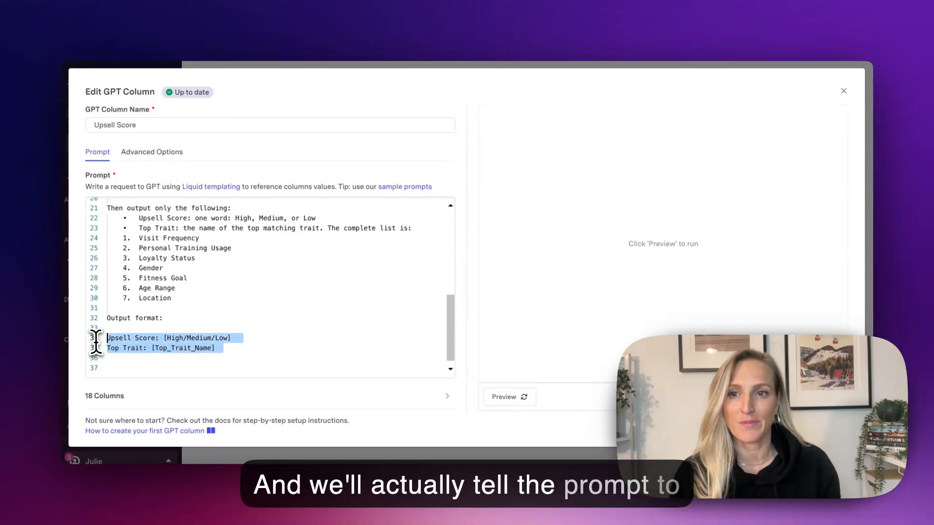
- Review the Upsell Score column's advanced options, including the model type and the Upsell Score and Upsell Top Trait outputs
left_click(171, 154)
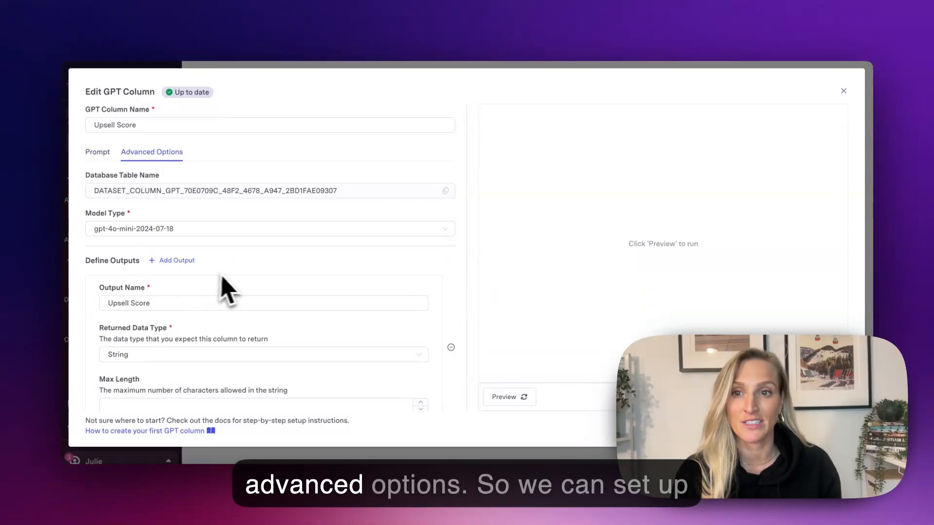
scroll(228, 286, "down", 3)
scroll(186, 291, "down", 3)
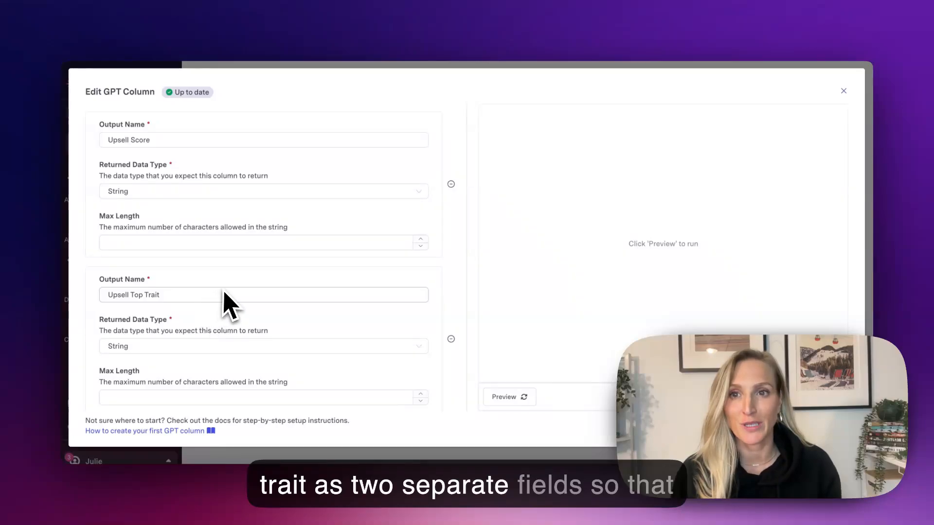
scroll(292, 260, "up", 5)
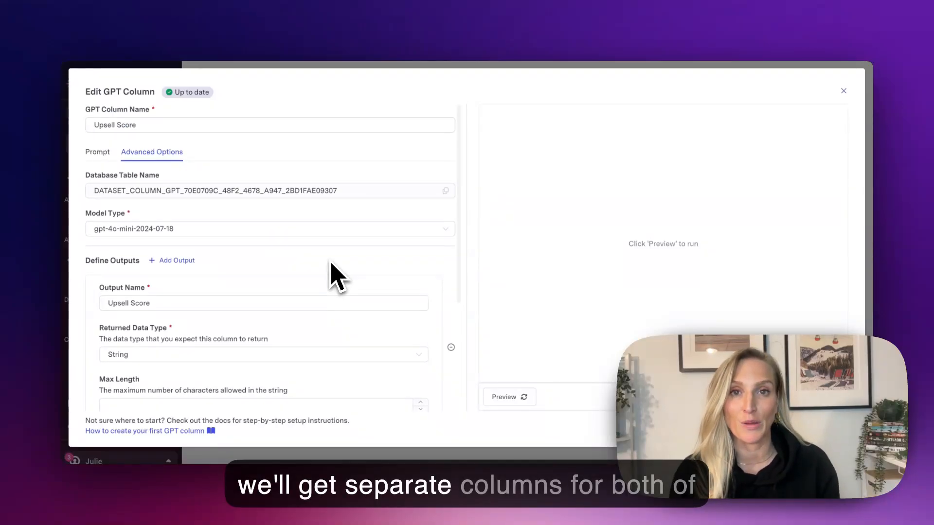
- Return to the Upsell Score prompt, run a preview and examine the generated score and top trait for each customer record
left_click(97, 152)
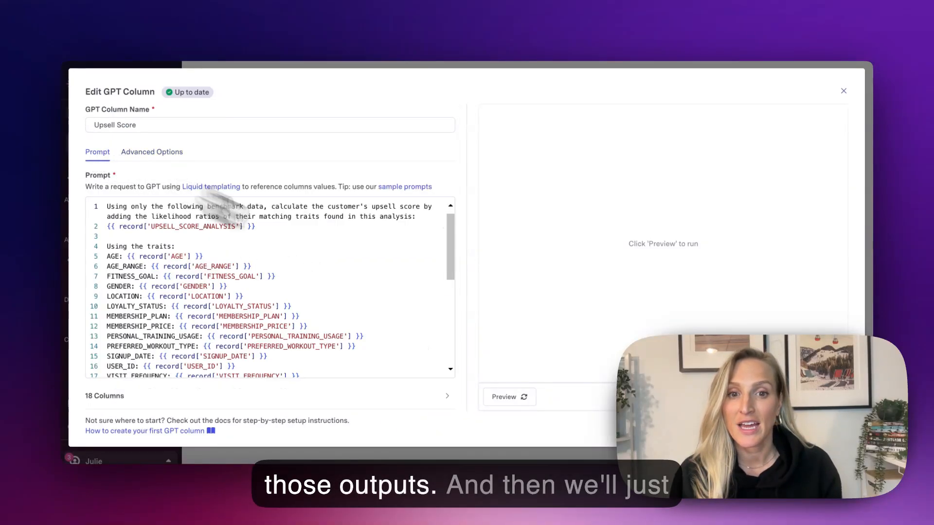
left_click(523, 402)
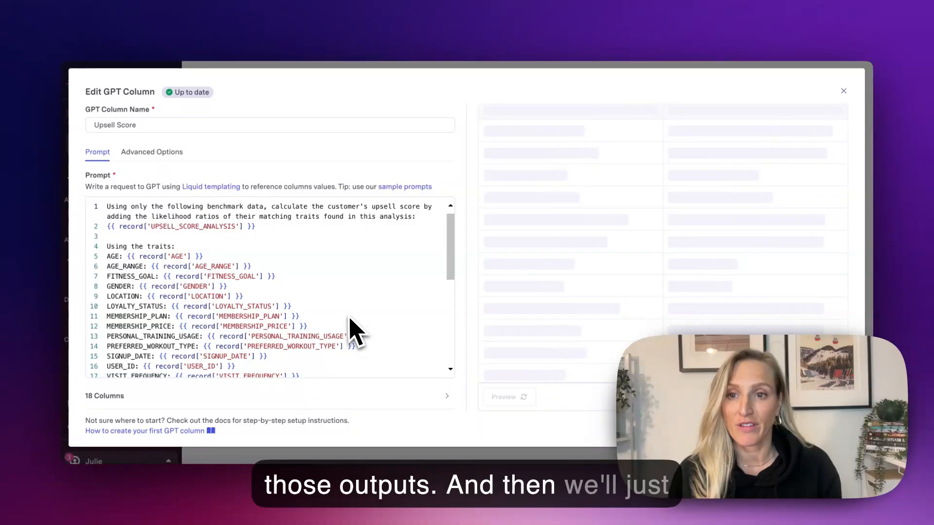
scroll(351, 326, "down", 1)
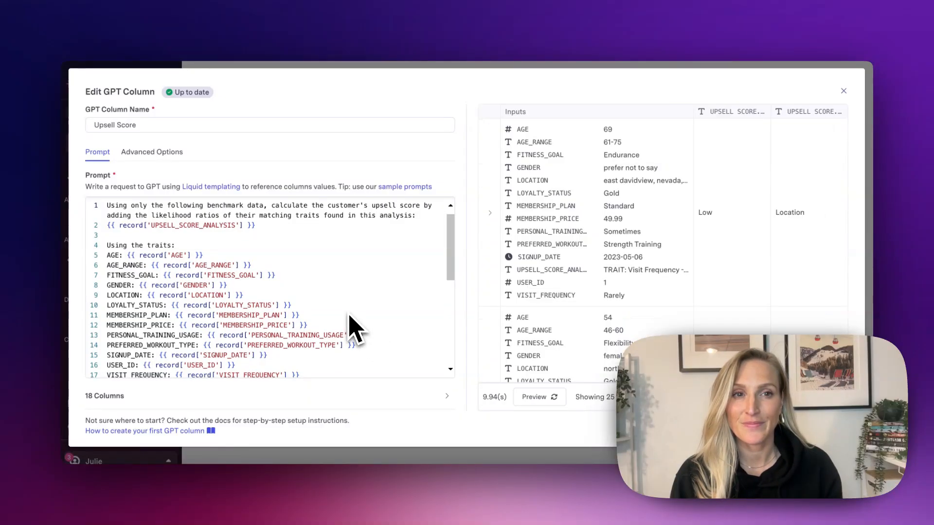
scroll(539, 316, "down", 10)
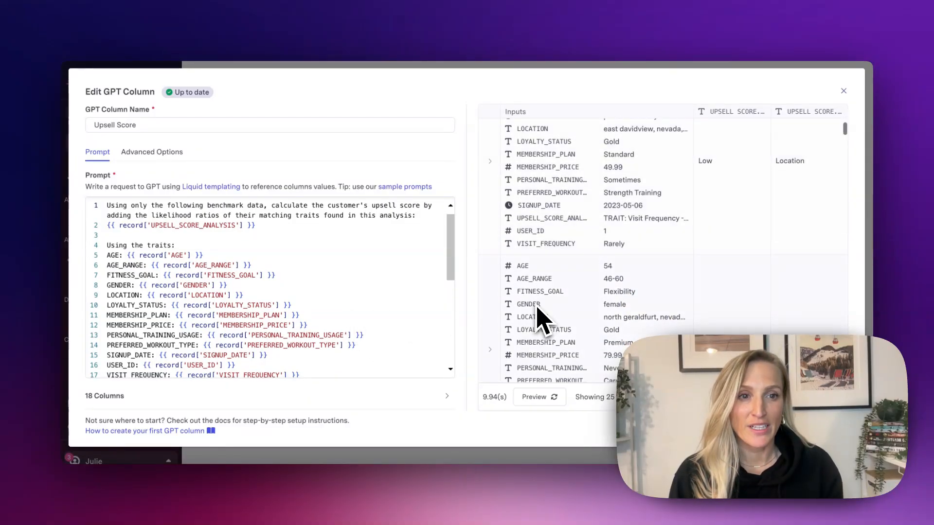
- Expand the preview record of the Gold, Premium customer who prefers HIIT and highlight its Upsell Score and Upsell Top Trait outputs
scroll(540, 322, "down", 5)
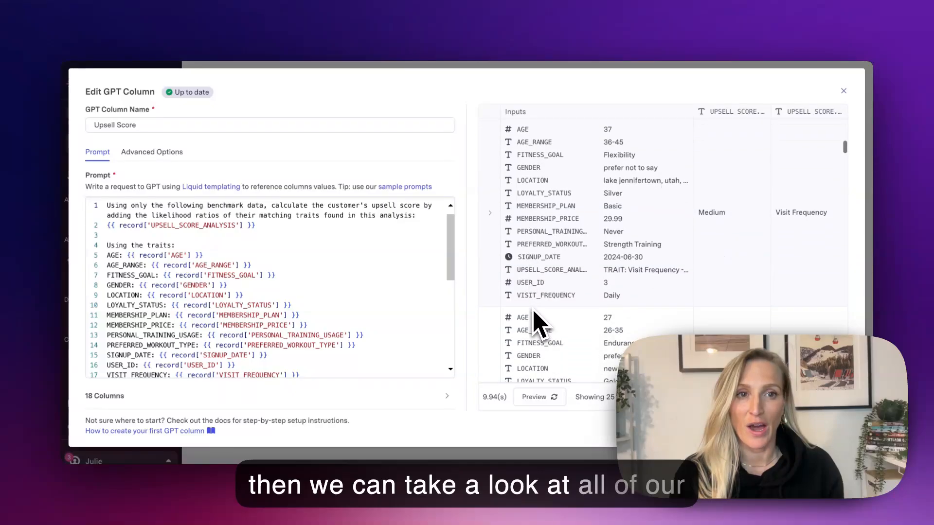
scroll(535, 315, "down", 2)
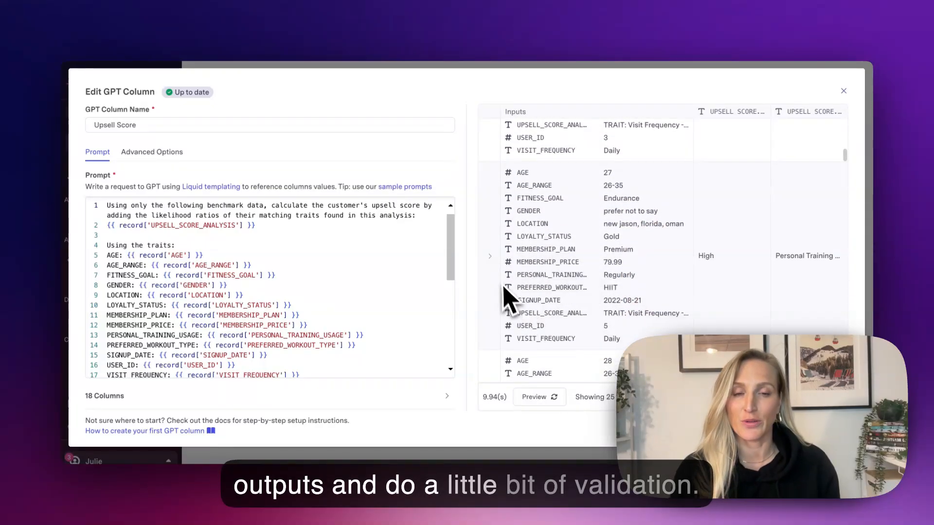
left_click(489, 256)
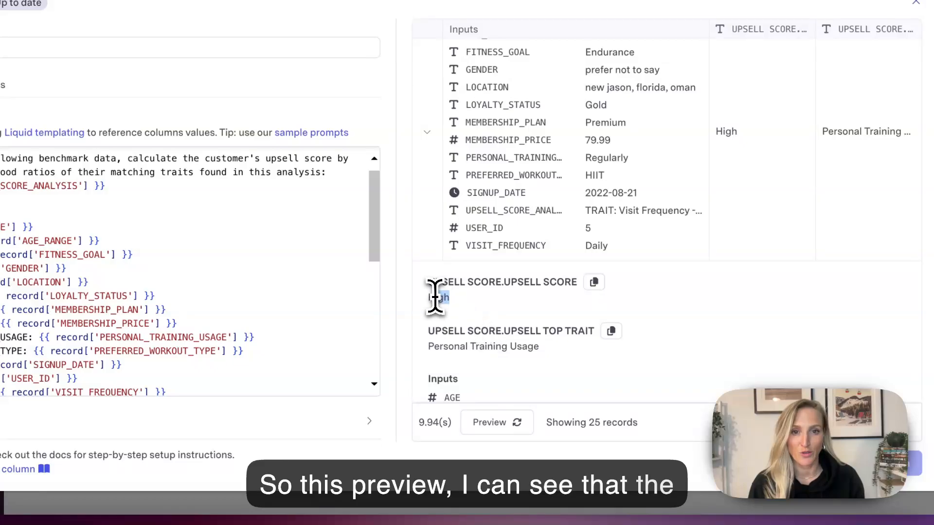
scroll(436, 296, "down", 2)
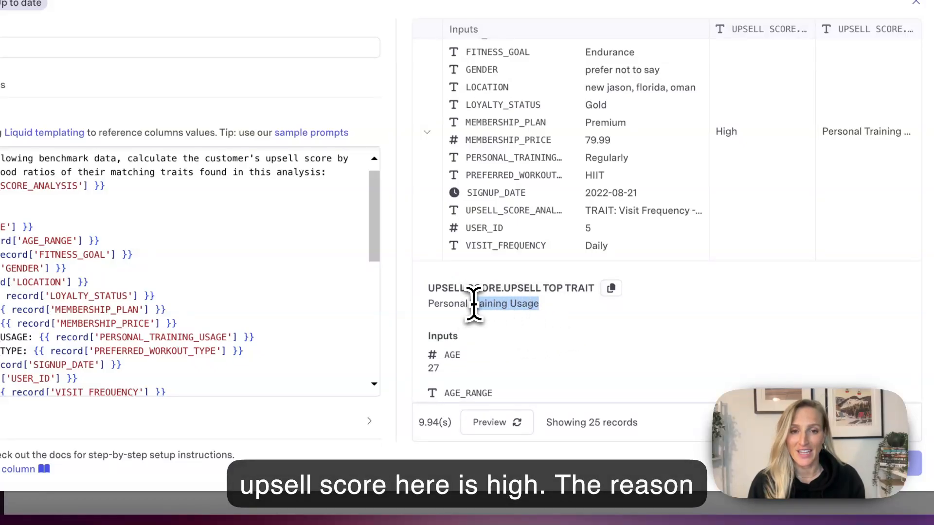
left_click_drag(473, 304, 453, 302)
left_click(480, 303)
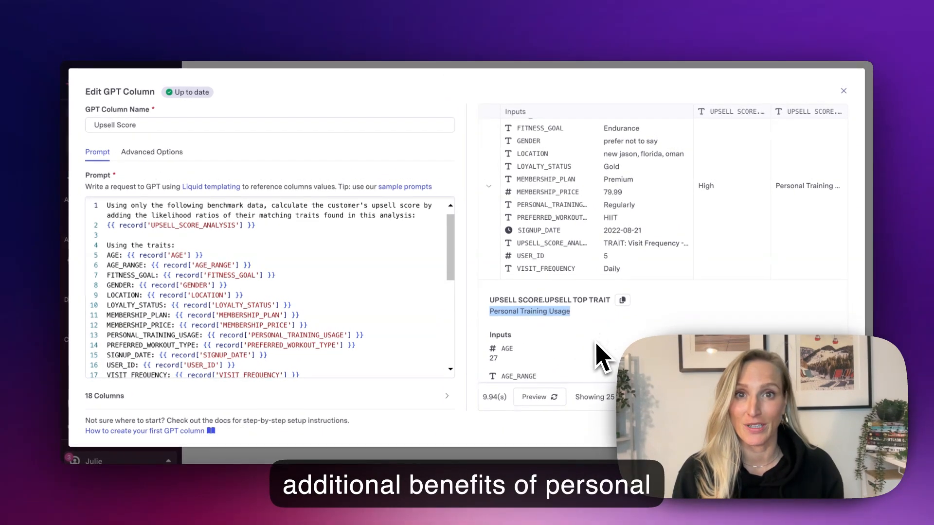
- Review the expanded record's input traits from AGE through UPSELL_SCORE_ANALYSIS, collapse the record and close the Upsell Score column editor
scroll(603, 353, "down", 1)
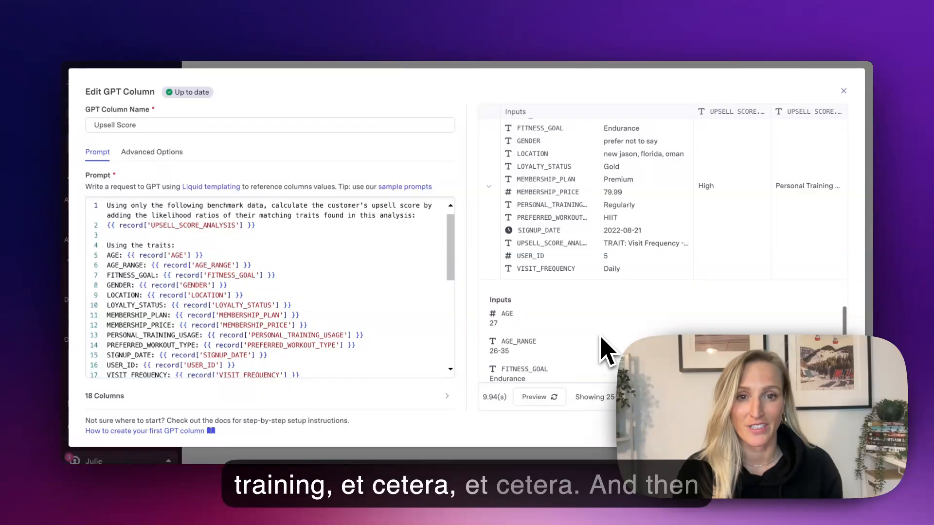
scroll(601, 337, "down", 4)
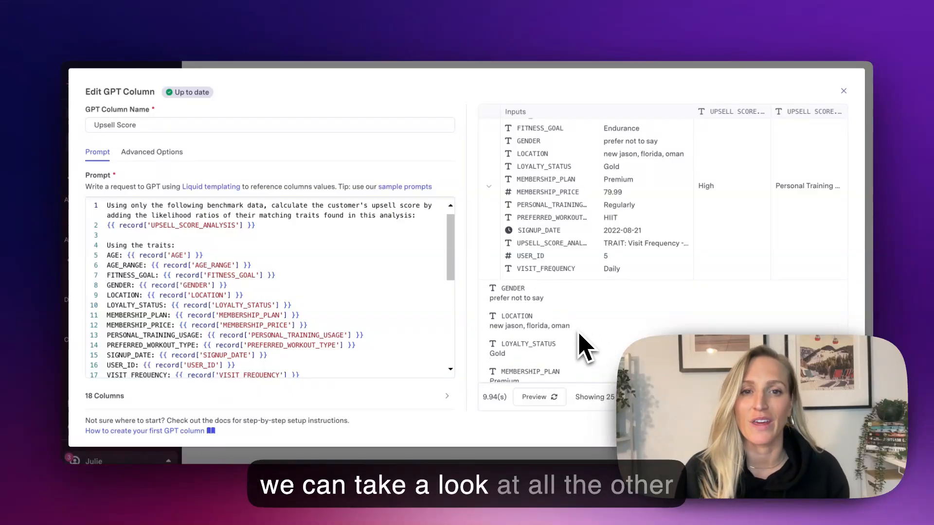
scroll(579, 334, "down", 4)
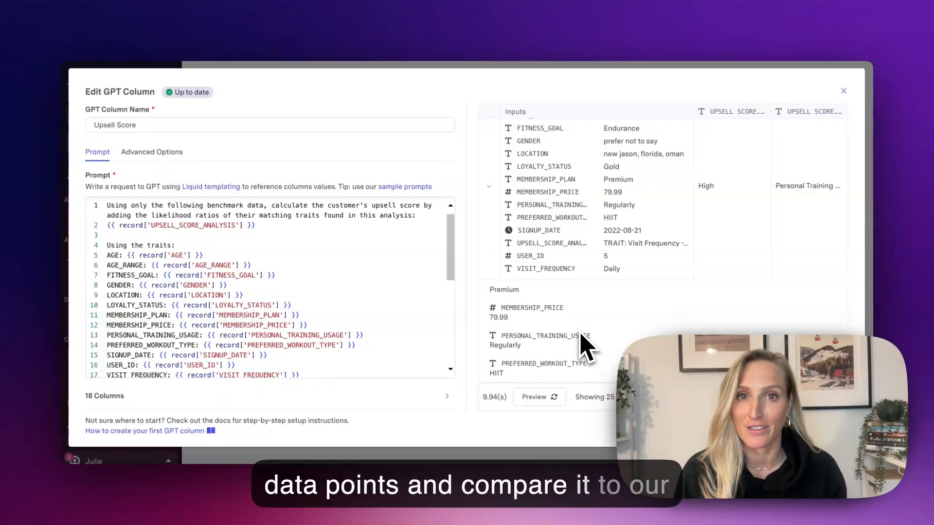
scroll(567, 328, "down", 2)
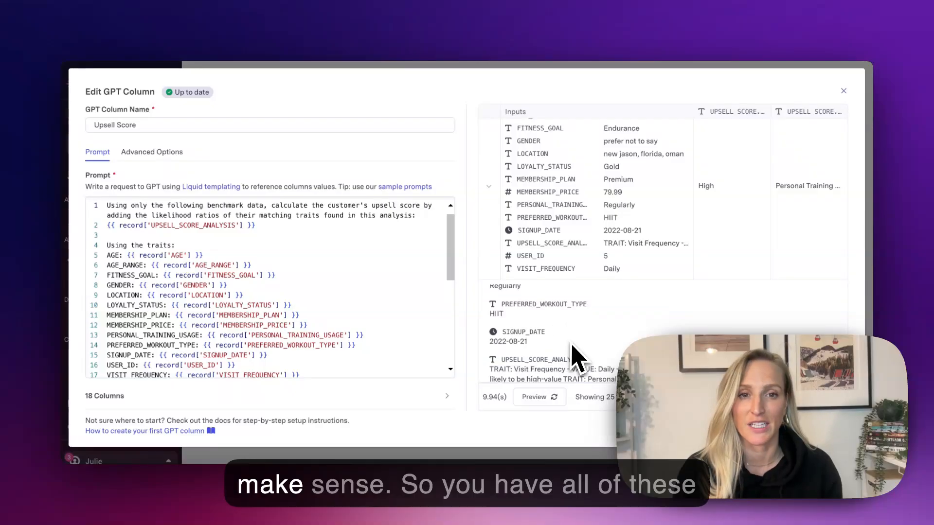
scroll(501, 234, "up", 1)
left_click(492, 205)
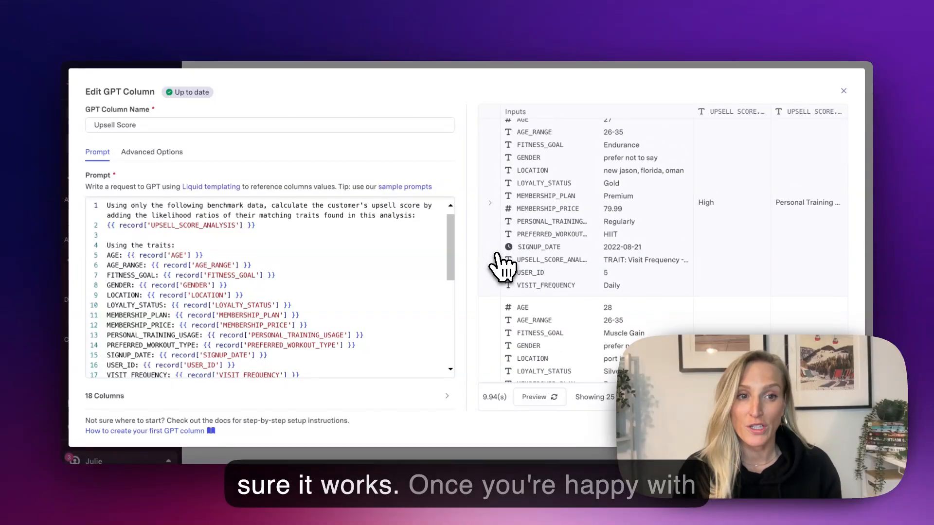
left_click(847, 92)
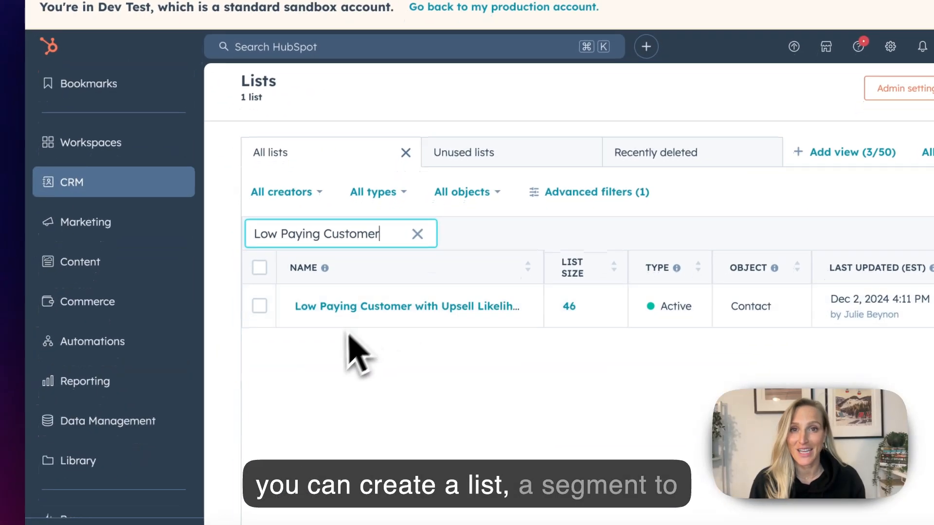
mouse_move(357, 325)
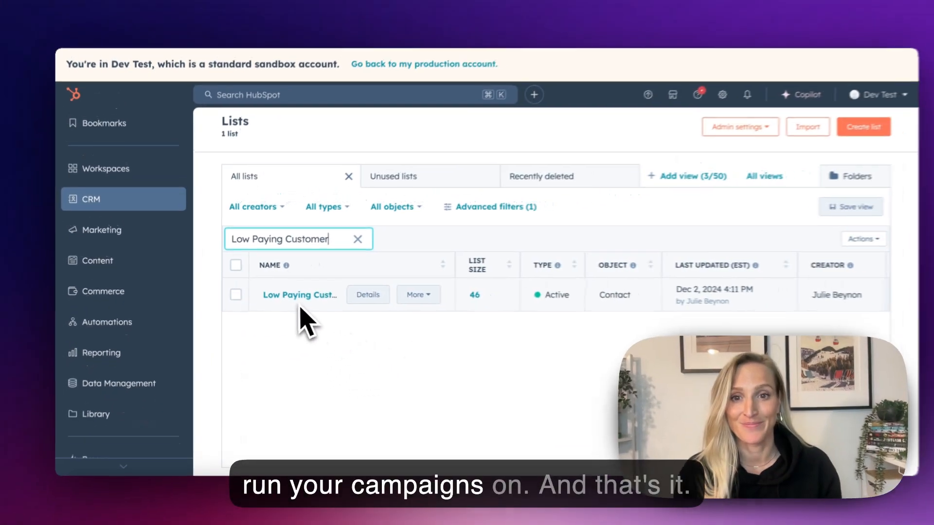